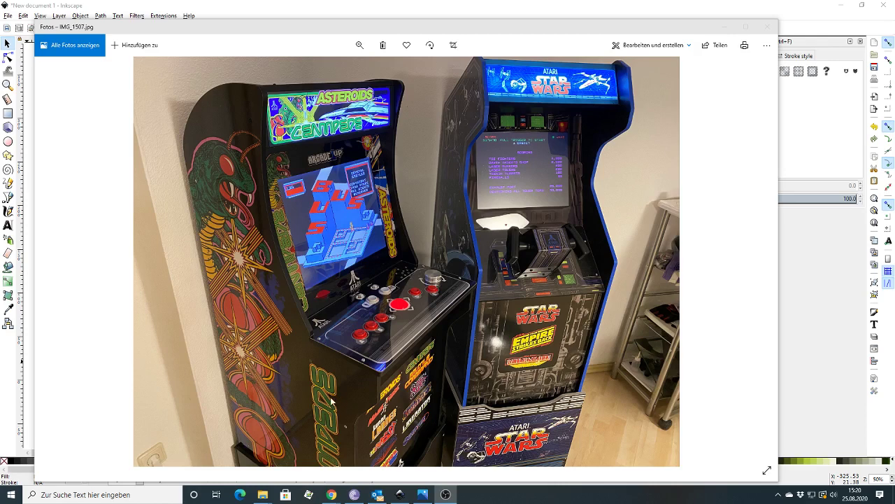
Bring the Google Images 'arcade artwork' window forward and browse the image results
{"action": "mouse_move", "coordinate": [335, 496]}
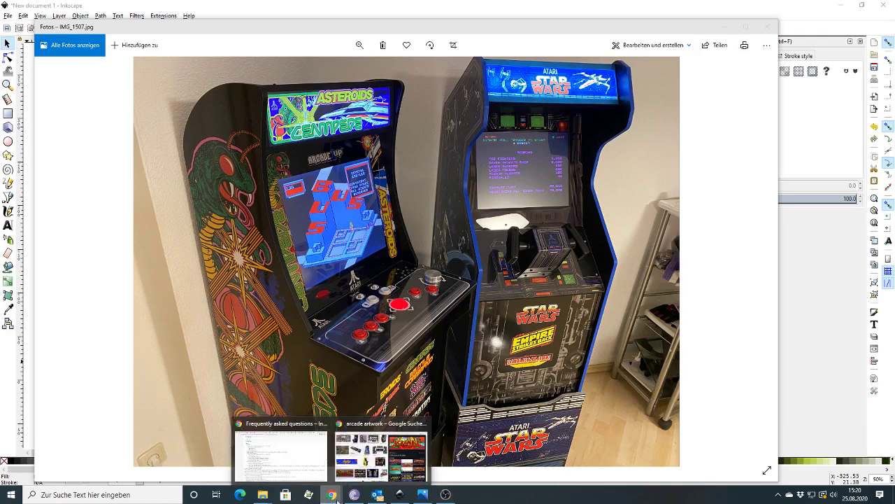
{"action": "left_click", "coordinate": [370, 459]}
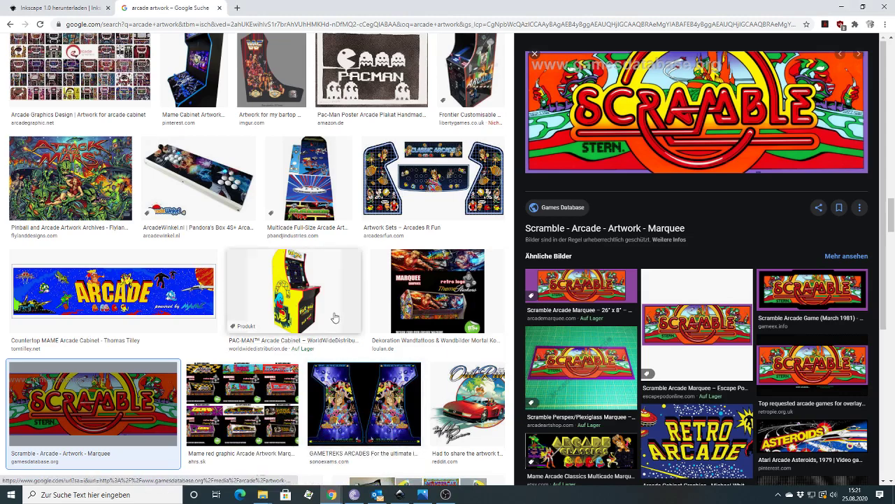
{"action": "scroll", "coordinate": [325, 247], "scroll_direction": "up", "scroll_amount": 1}
{"action": "scroll", "coordinate": [325, 246], "scroll_direction": "up", "scroll_amount": 5}
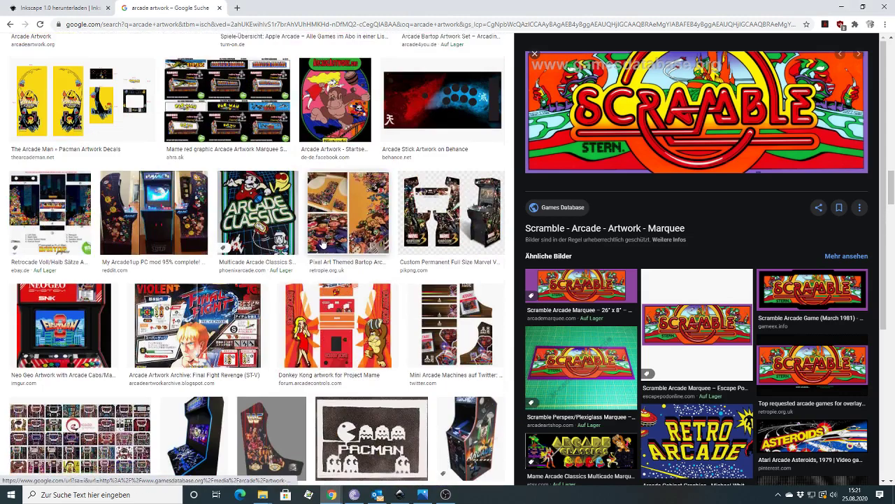
{"action": "scroll", "coordinate": [323, 243], "scroll_direction": "down", "scroll_amount": 3}
{"action": "scroll", "coordinate": [323, 243], "scroll_direction": "down", "scroll_amount": 5}
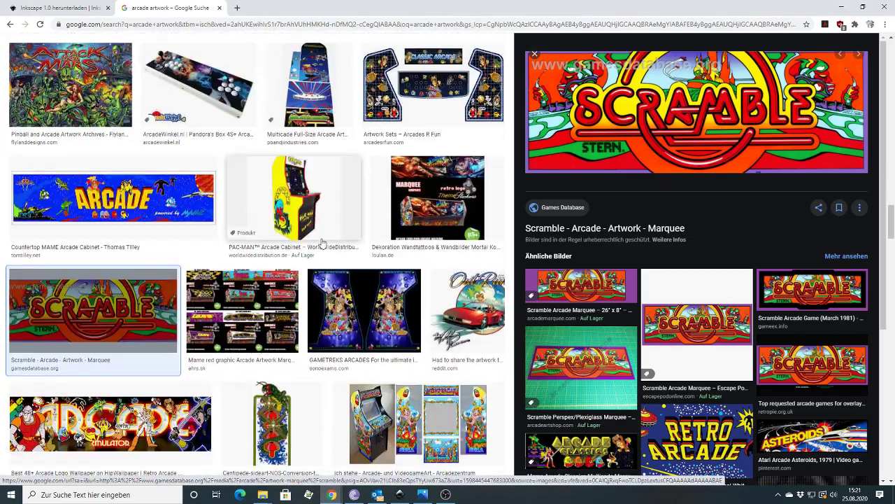
{"action": "scroll", "coordinate": [323, 243], "scroll_direction": "down", "scroll_amount": 5}
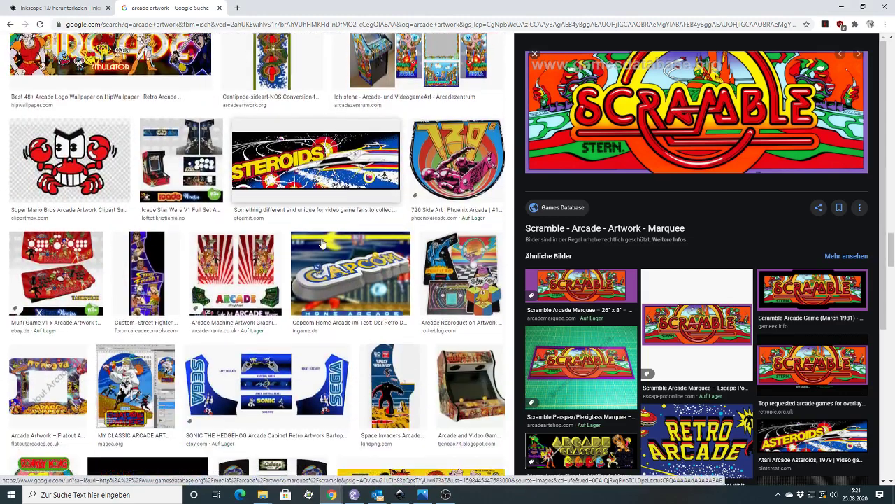
{"action": "scroll", "coordinate": [321, 242], "scroll_direction": "down", "scroll_amount": 2}
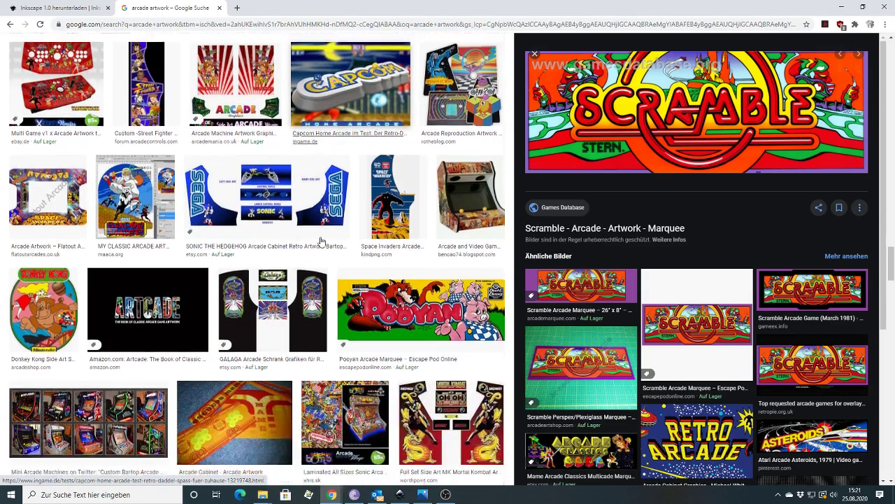
{"action": "scroll", "coordinate": [321, 242], "scroll_direction": "down", "scroll_amount": 10}
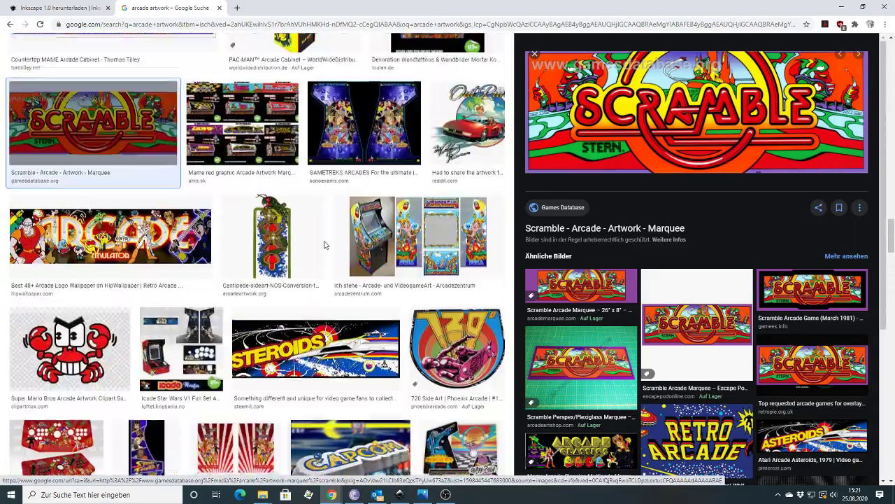
{"action": "scroll", "coordinate": [324, 244], "scroll_direction": "down", "scroll_amount": 8}
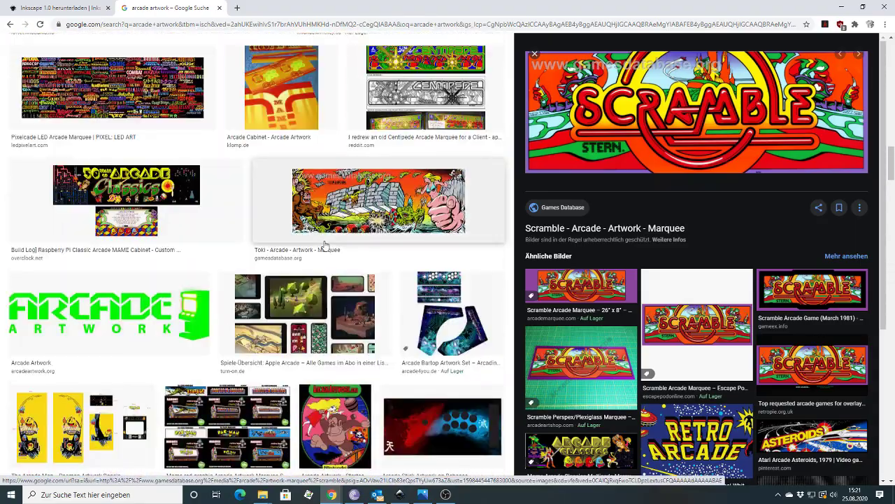
{"action": "scroll", "coordinate": [324, 245], "scroll_direction": "up", "scroll_amount": 5}
{"action": "scroll", "coordinate": [324, 244], "scroll_direction": "up", "scroll_amount": 2}
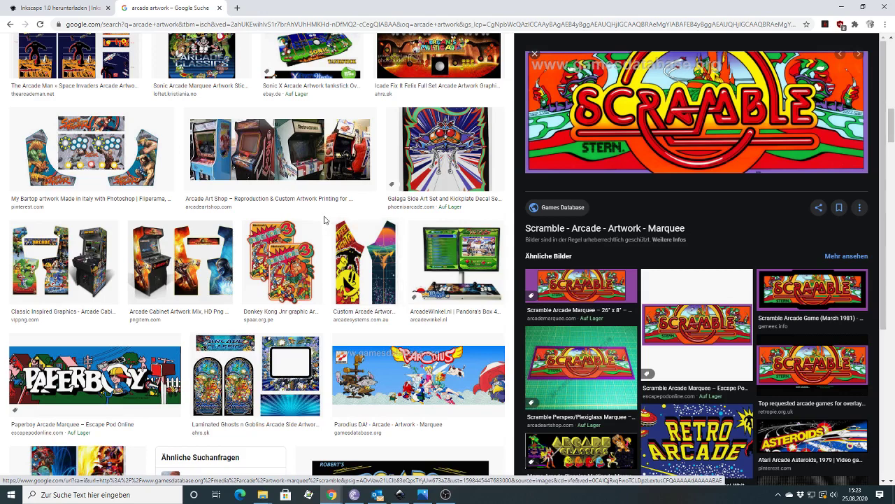
View the Inkscape 1.0 release page in English and back in German, then minimize Chrome
{"action": "left_click", "coordinate": [67, 7]}
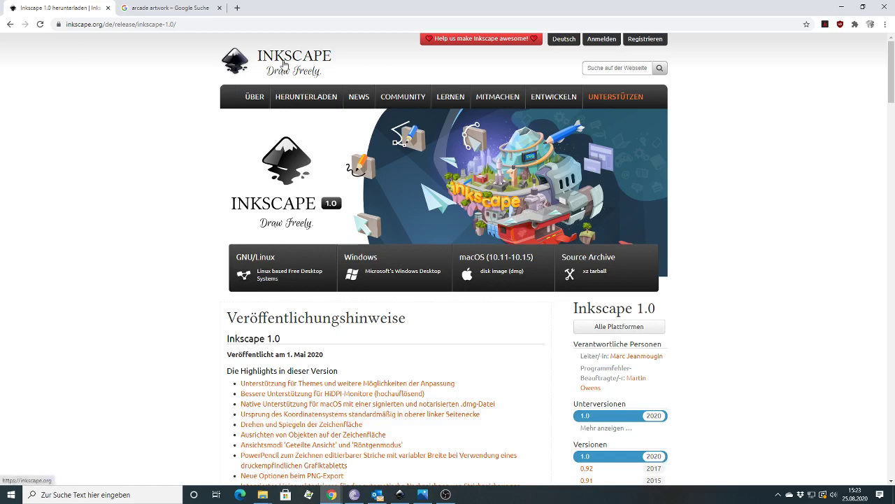
{"action": "mouse_move", "coordinate": [327, 122]}
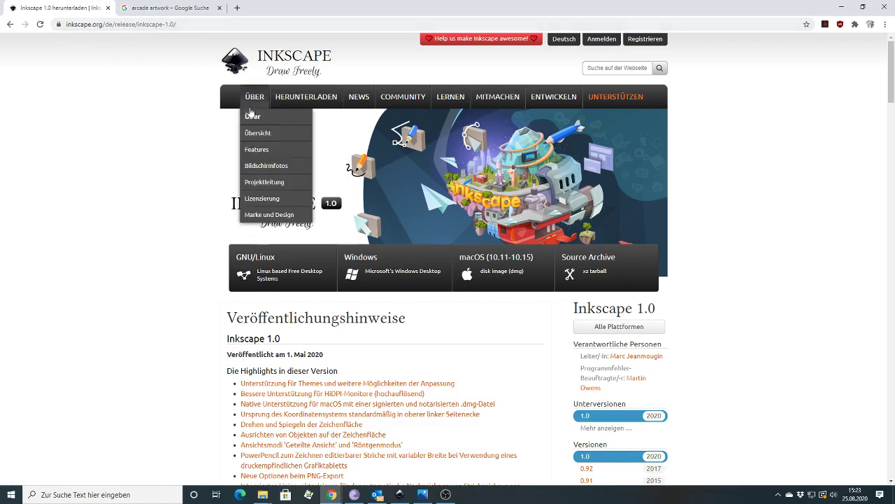
{"action": "mouse_move", "coordinate": [560, 46]}
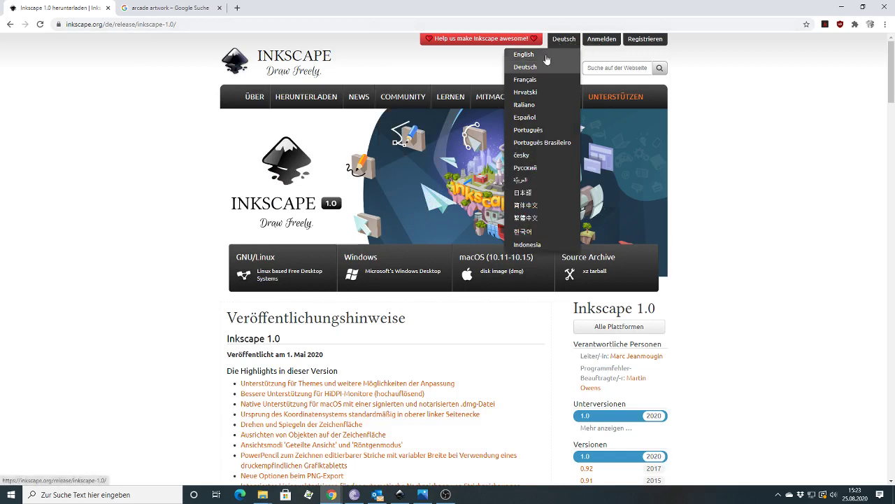
{"action": "left_click", "coordinate": [546, 57]}
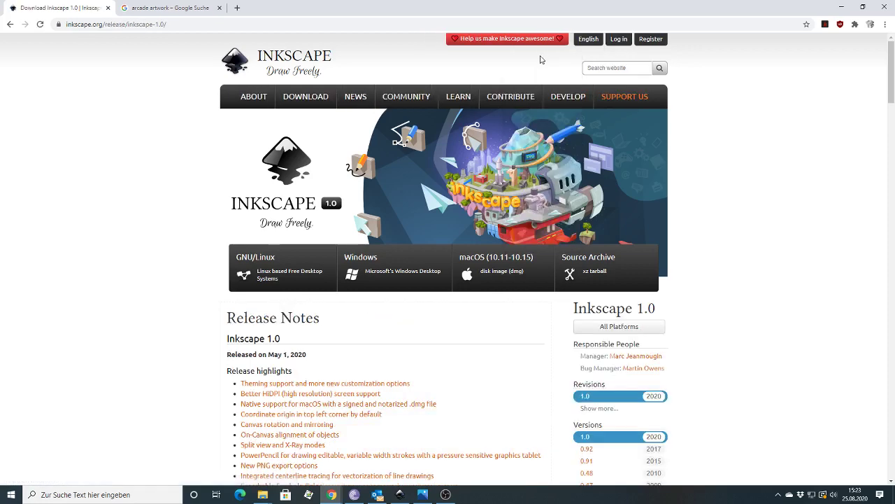
{"action": "mouse_move", "coordinate": [288, 104]}
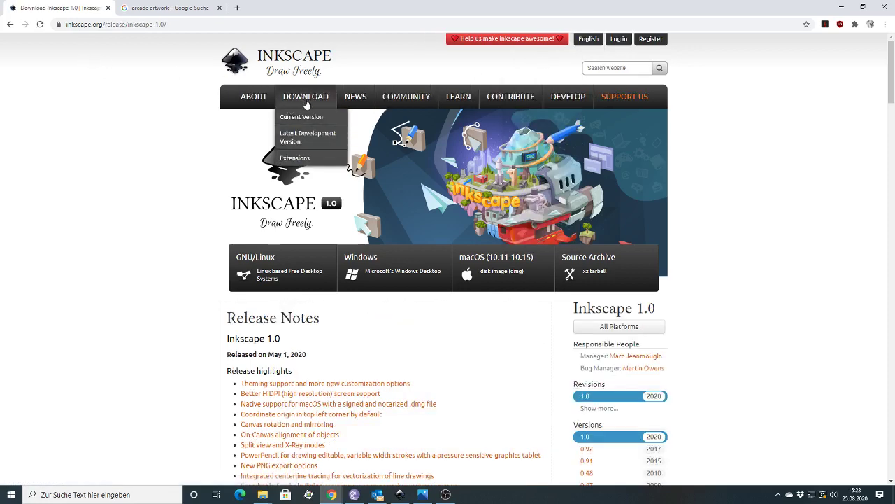
{"action": "left_click", "coordinate": [301, 117]}
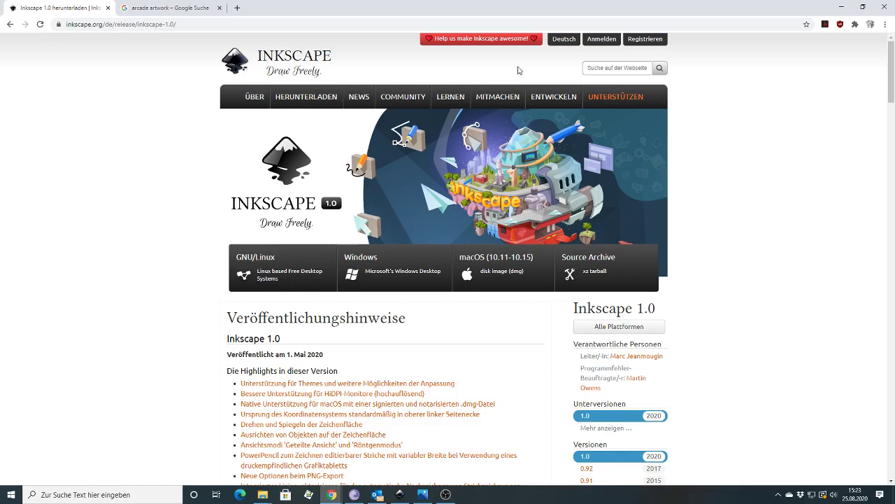
{"action": "left_click", "coordinate": [841, 8]}
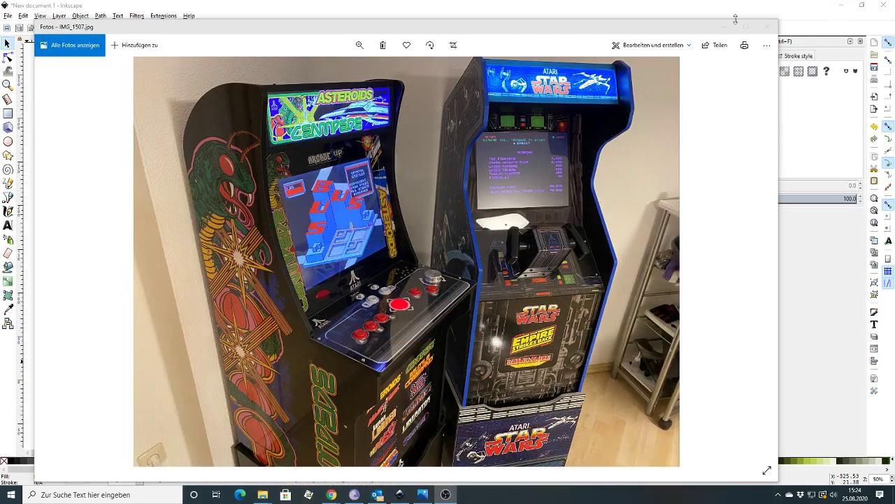
Minimize the Photos viewer to reveal Inkscape's blank A4 page, then open the File menu
{"action": "left_click", "coordinate": [726, 27]}
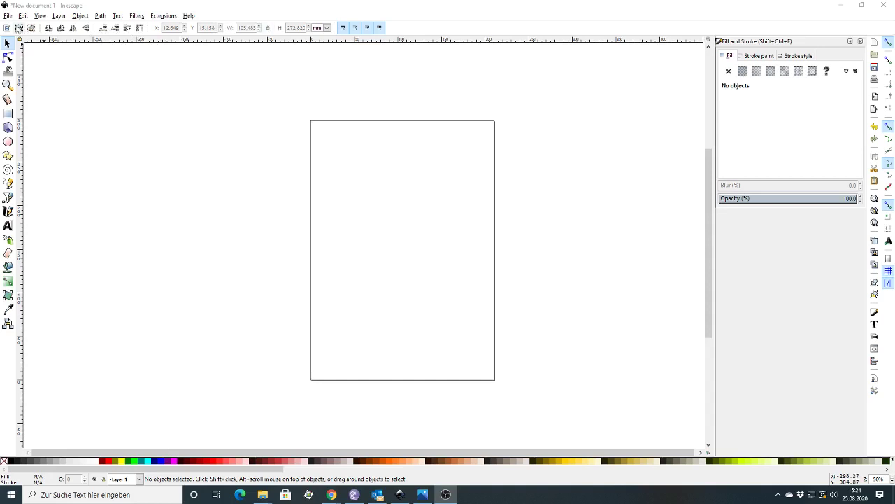
{"action": "left_click", "coordinate": [6, 16]}
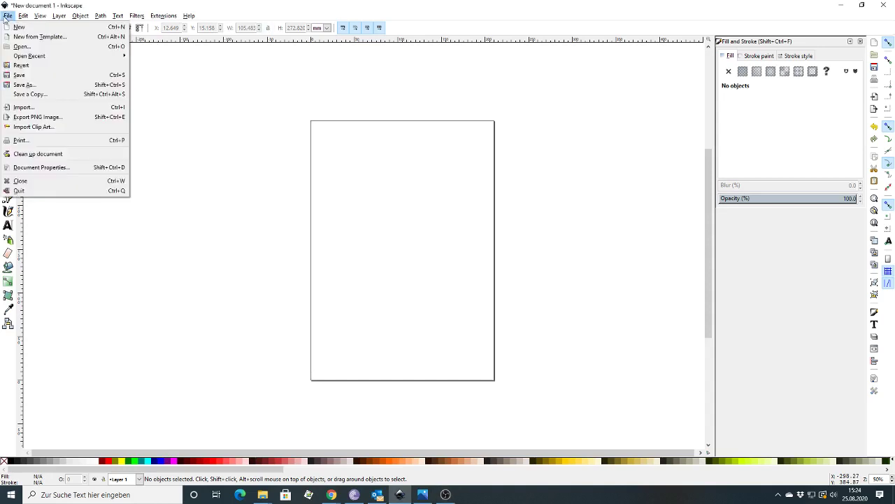
Import Centipede_A.jpg from the decals folder as an embedded bitmap
{"action": "left_click", "coordinate": [41, 111]}
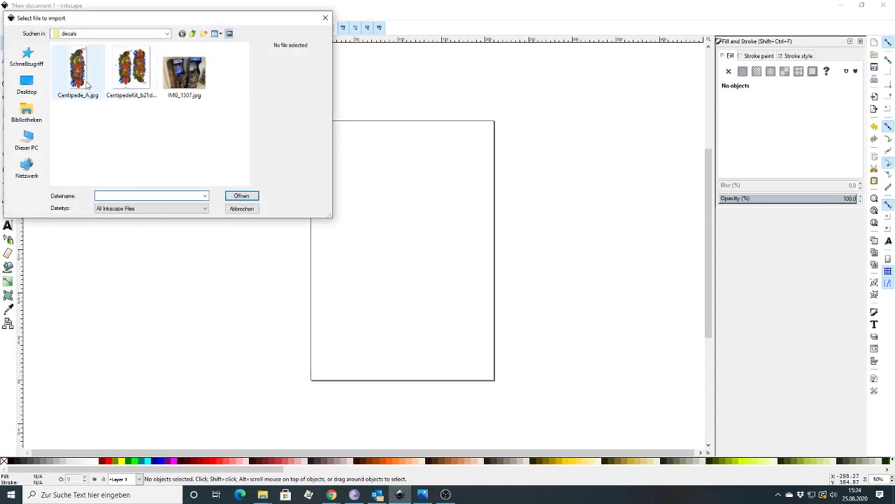
{"action": "left_click", "coordinate": [77, 79]}
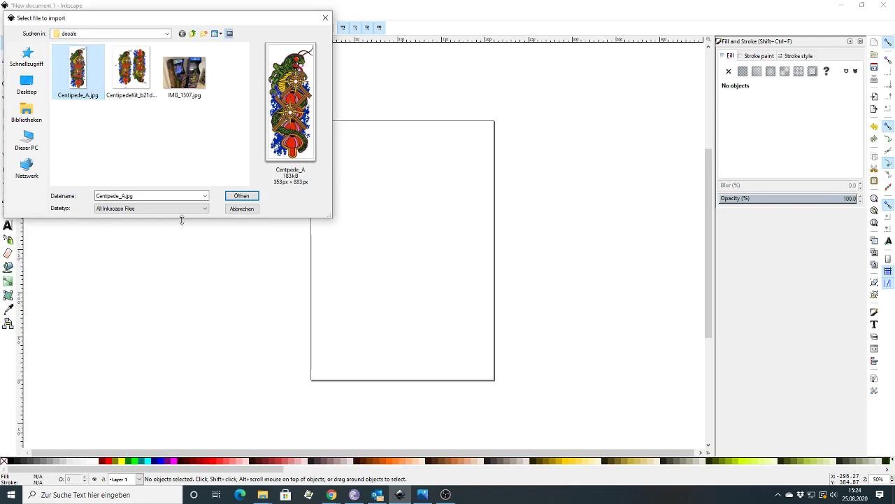
{"action": "left_click", "coordinate": [204, 208]}
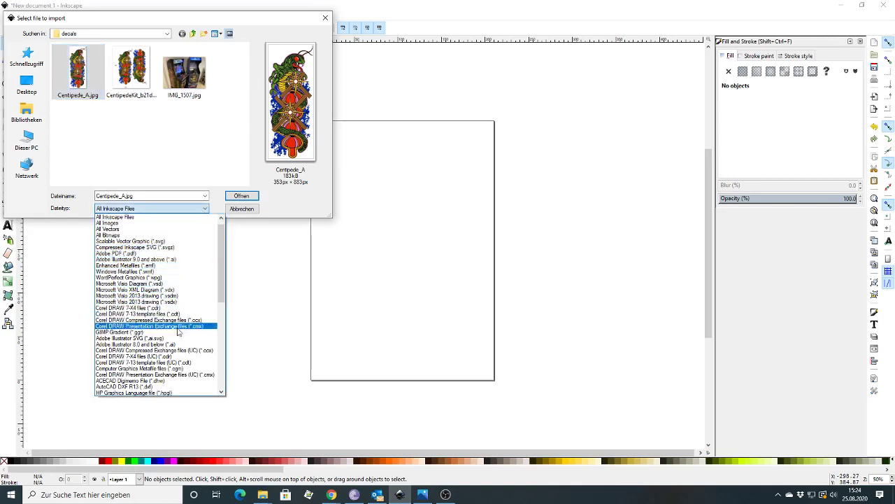
{"action": "left_click", "coordinate": [204, 208]}
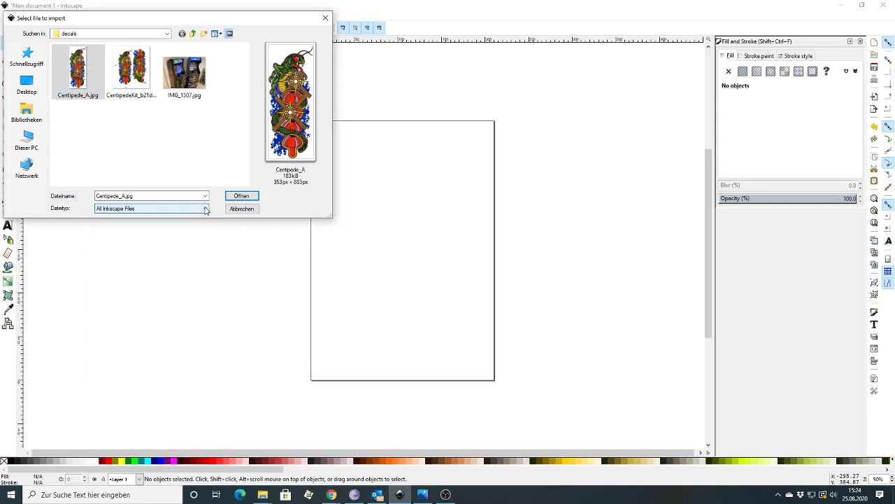
{"action": "left_click", "coordinate": [87, 84]}
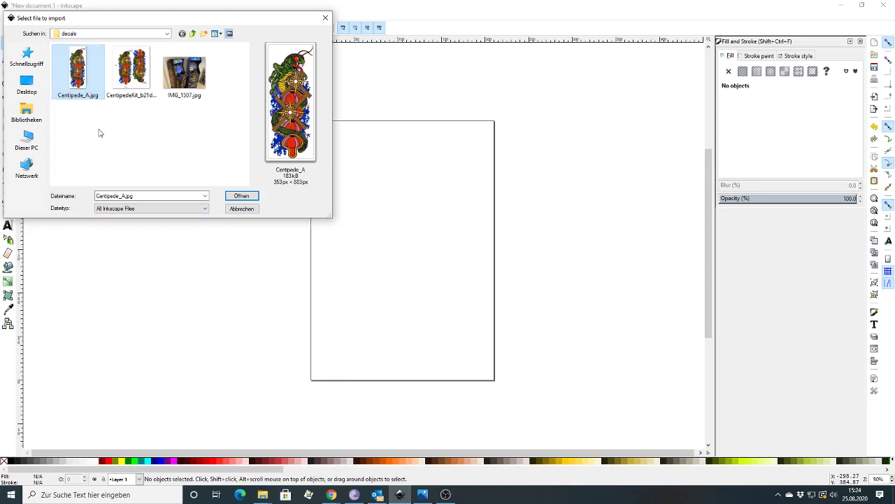
{"action": "left_click", "coordinate": [235, 198]}
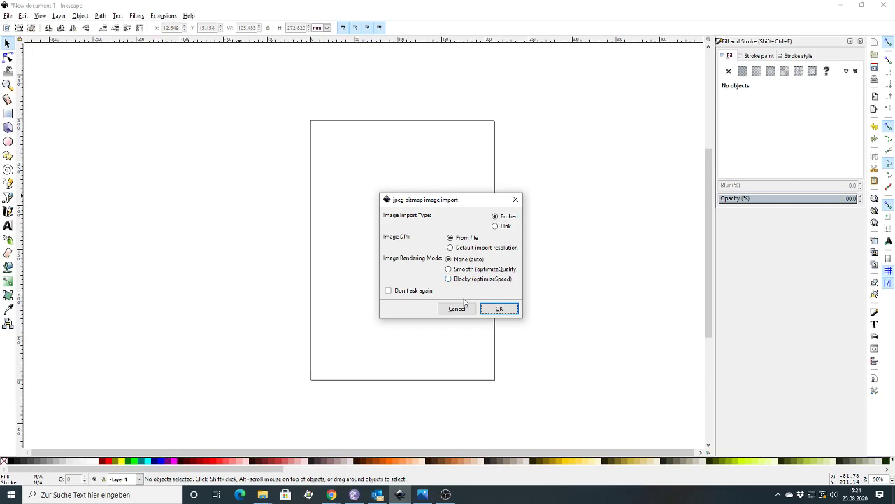
{"action": "left_click", "coordinate": [511, 309]}
Move the centipede image to the page's upper left and enlarge it about 340% to 99.912 × 252.228 mm
{"action": "left_click_drag", "start_coordinate": [509, 298], "coordinate": [329, 152]}
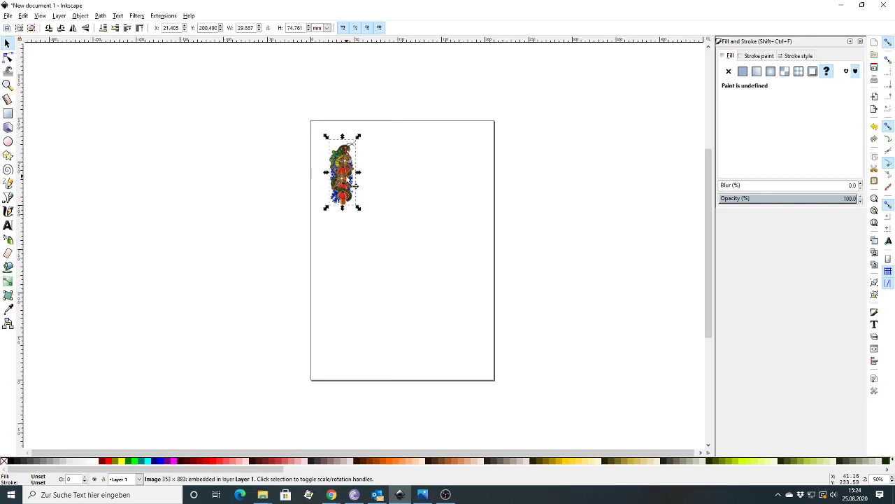
{"action": "left_click_drag", "start_coordinate": [345, 183], "coordinate": [341, 187]}
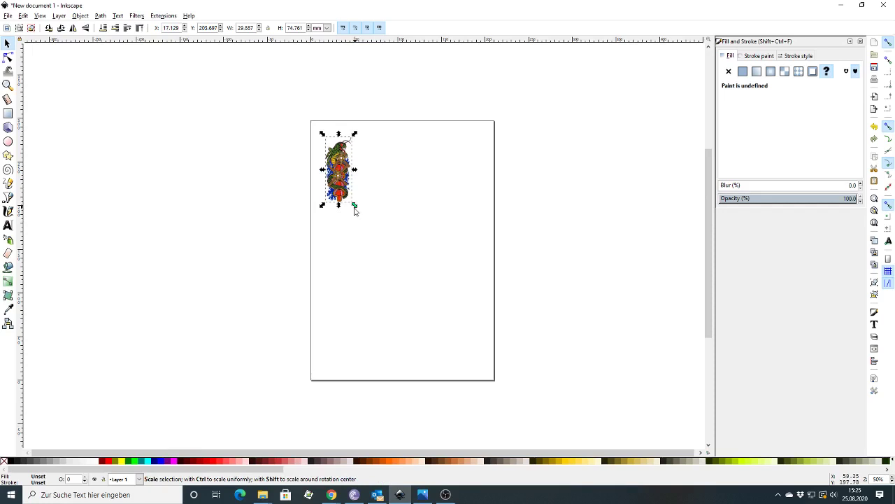
{"action": "left_click_drag", "start_coordinate": [355, 207], "coordinate": [415, 360]}
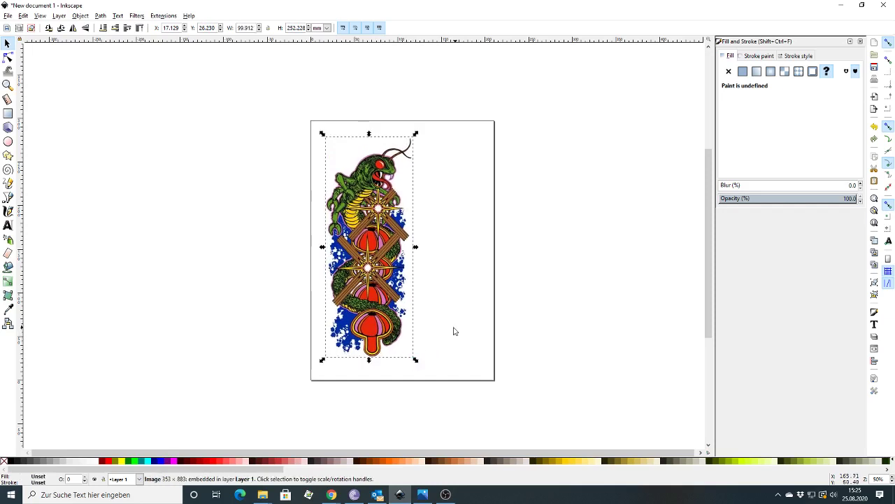
{"action": "scroll", "coordinate": [493, 314], "scroll_direction": "up", "scroll_amount": 1}
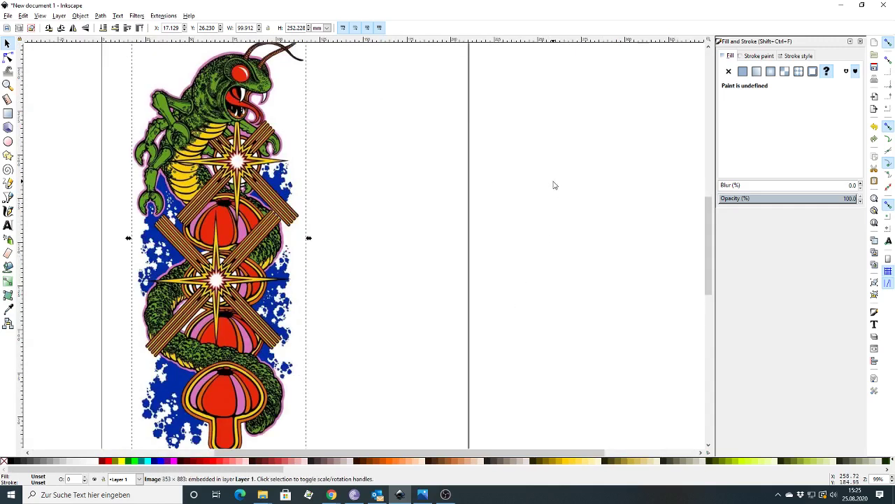
{"action": "left_click", "coordinate": [418, 255]}
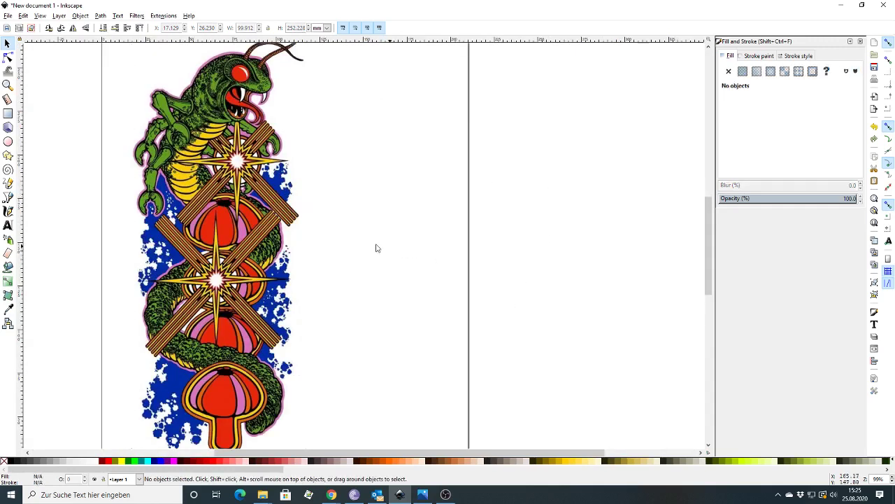
{"action": "left_click", "coordinate": [219, 221]}
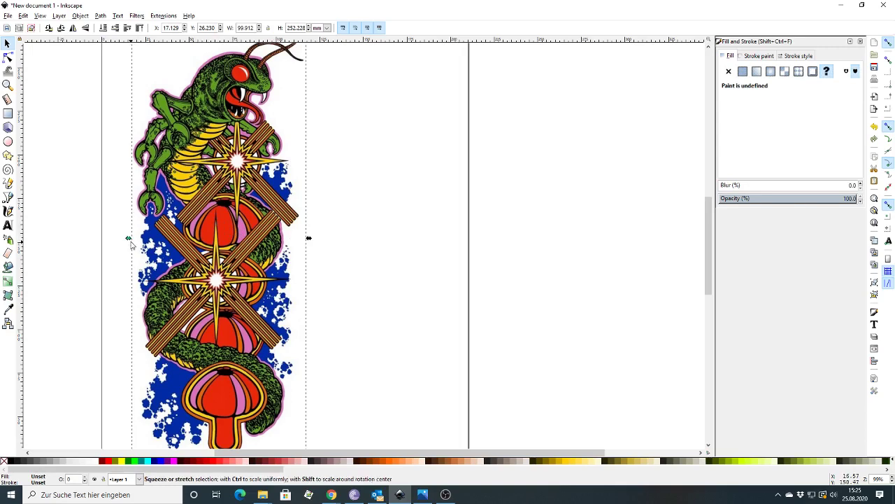
{"action": "scroll", "coordinate": [130, 243], "scroll_direction": "down", "scroll_amount": 1}
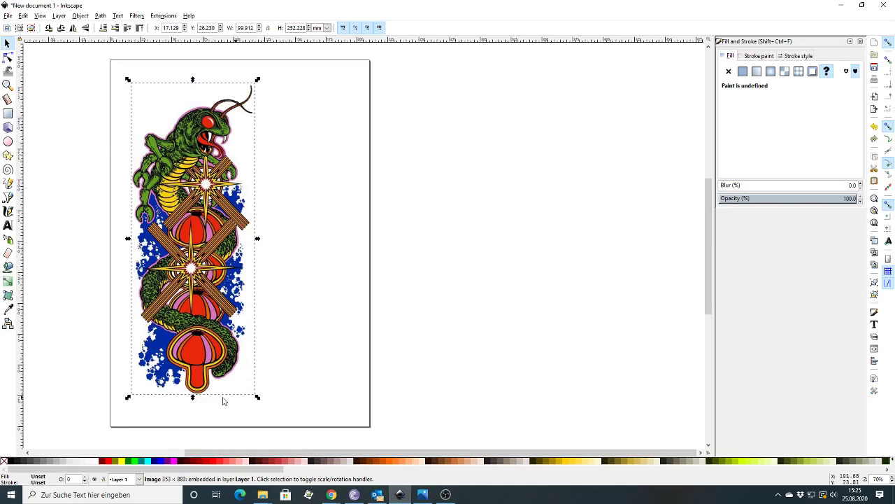
Open Trace Bitmap for the centipede image, move its dialog aside, and zoom in on the Colors preview
{"action": "right_click", "coordinate": [183, 222]}
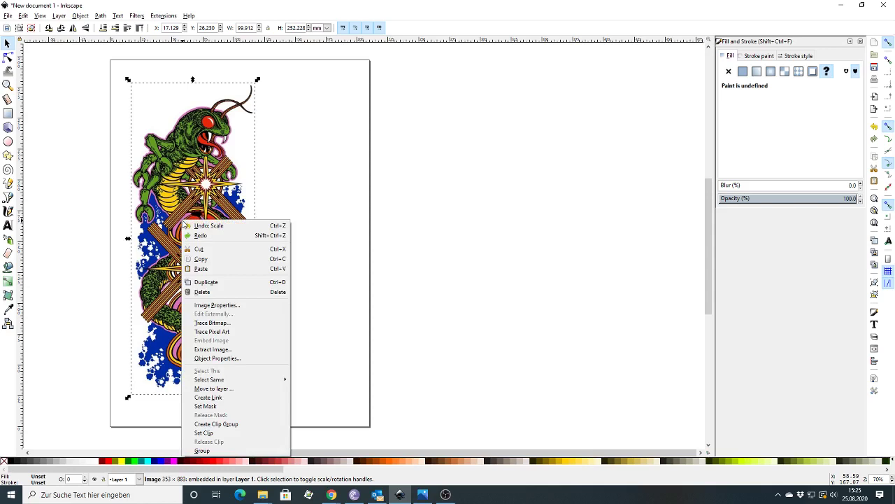
{"action": "left_click", "coordinate": [230, 323]}
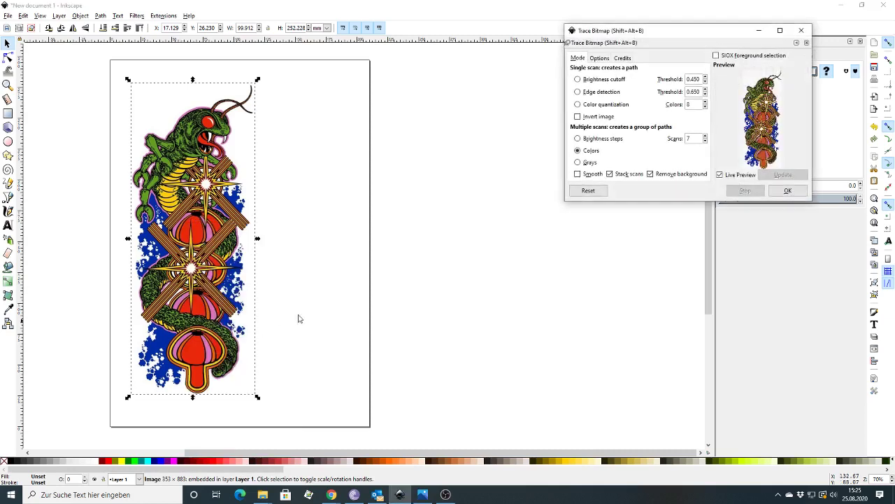
{"action": "mouse_move", "coordinate": [719, 36]}
{"action": "left_mouse_down"}
{"action": "mouse_move", "coordinate": [649, 74]}
{"action": "mouse_move", "coordinate": [450, 91]}
{"action": "left_mouse_up"}
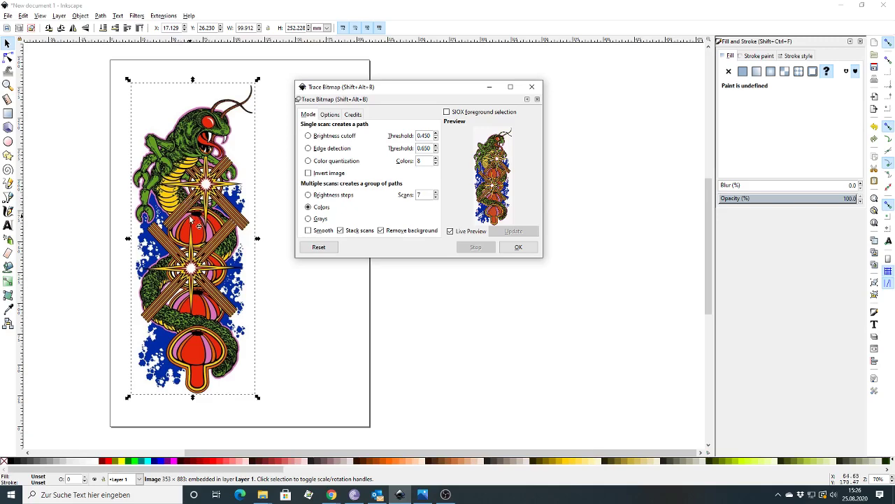
{"action": "scroll", "coordinate": [192, 222], "scroll_direction": "up", "scroll_amount": 2}
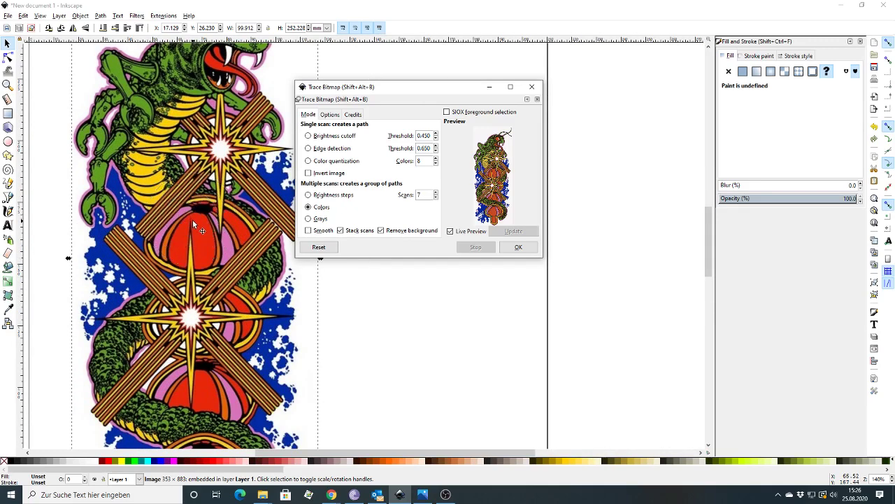
{"action": "scroll", "coordinate": [195, 224], "scroll_direction": "up", "scroll_amount": 1}
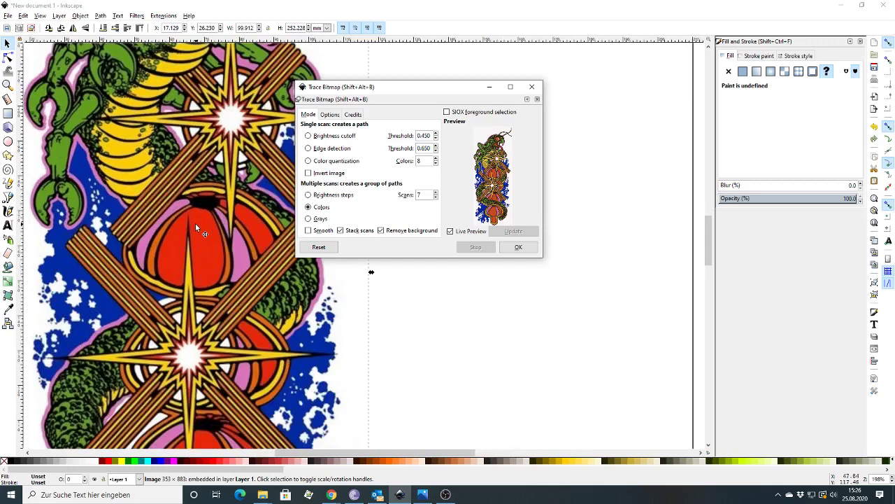
{"action": "scroll", "coordinate": [196, 224], "scroll_direction": "down", "scroll_amount": 1}
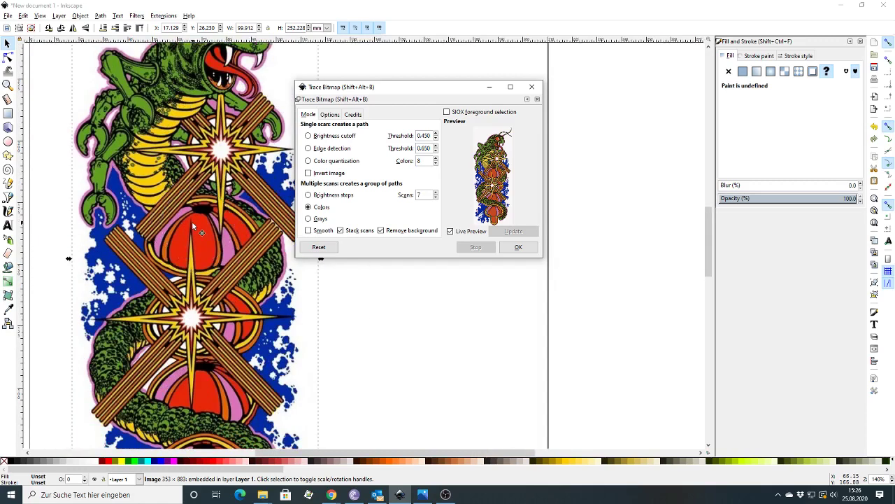